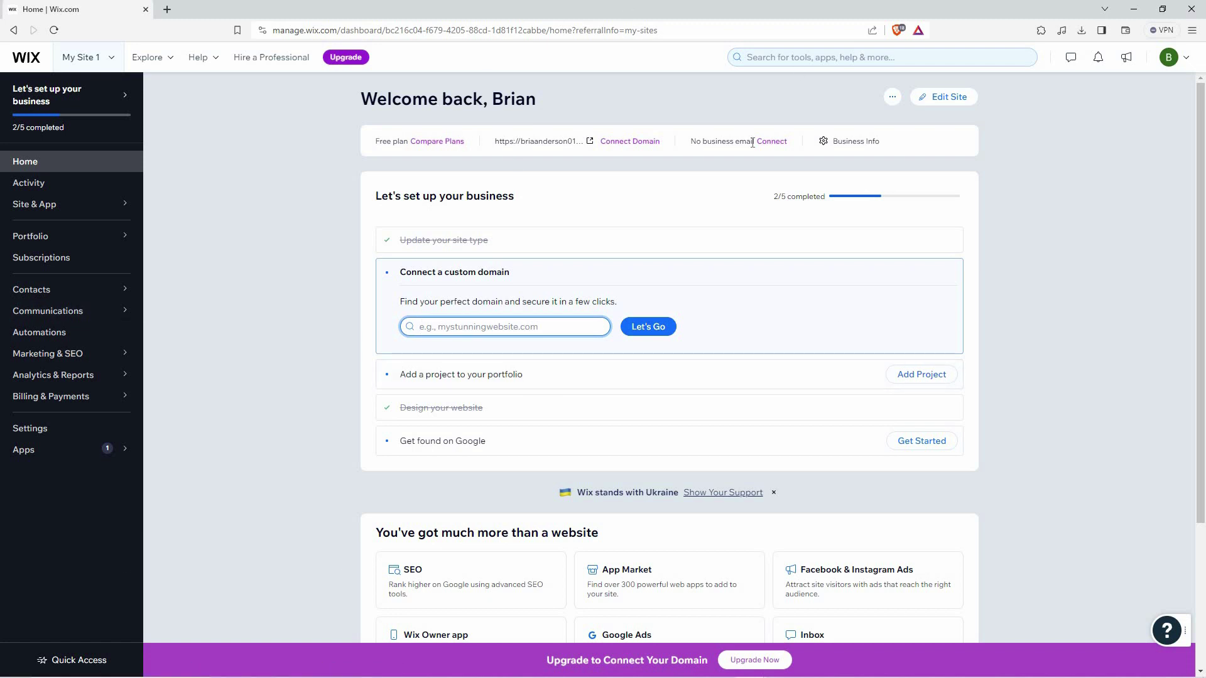
# - Launch the Wix site editor for My Site from the dashboard's Edit Site button
pyautogui.click(928, 96)
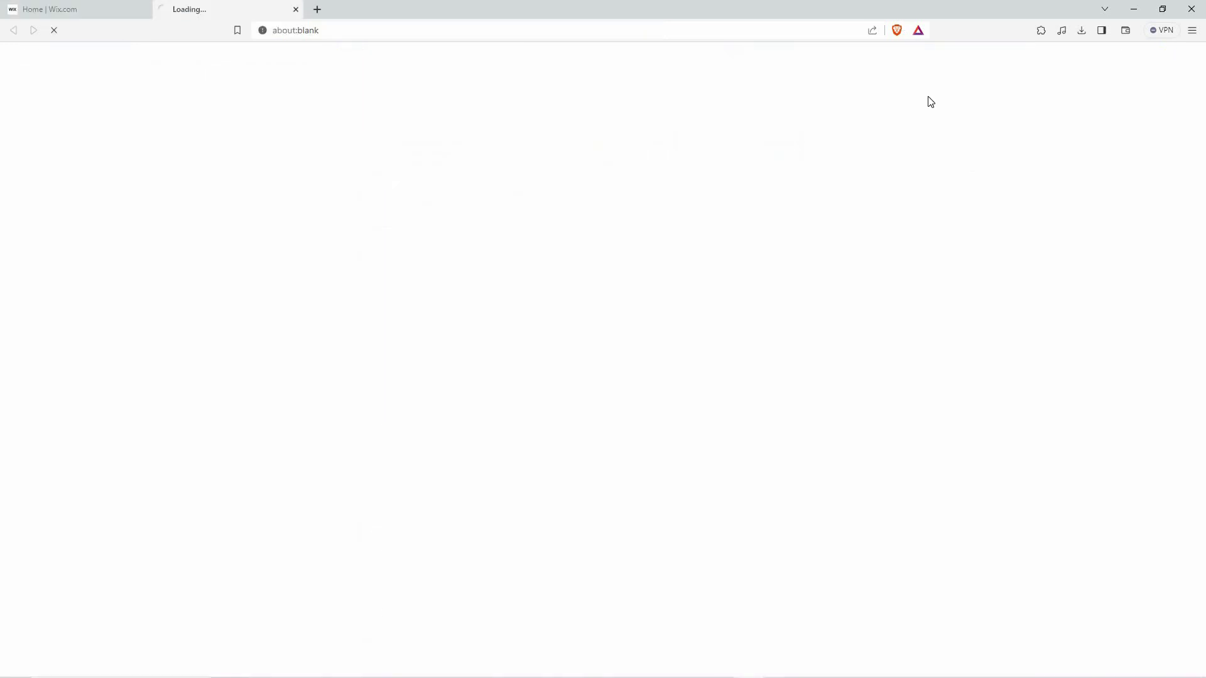